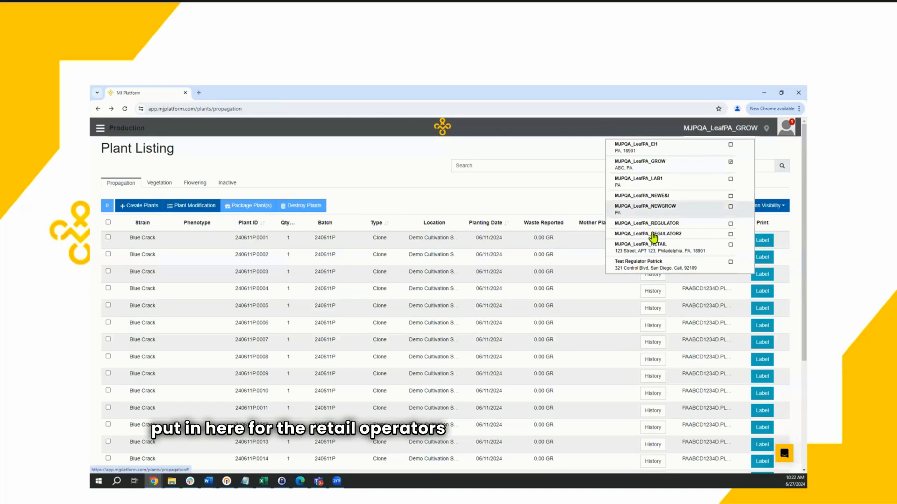
Step: Switch the active facility to MJPQA_LeafPA_RETAIL
left_click(654, 253)
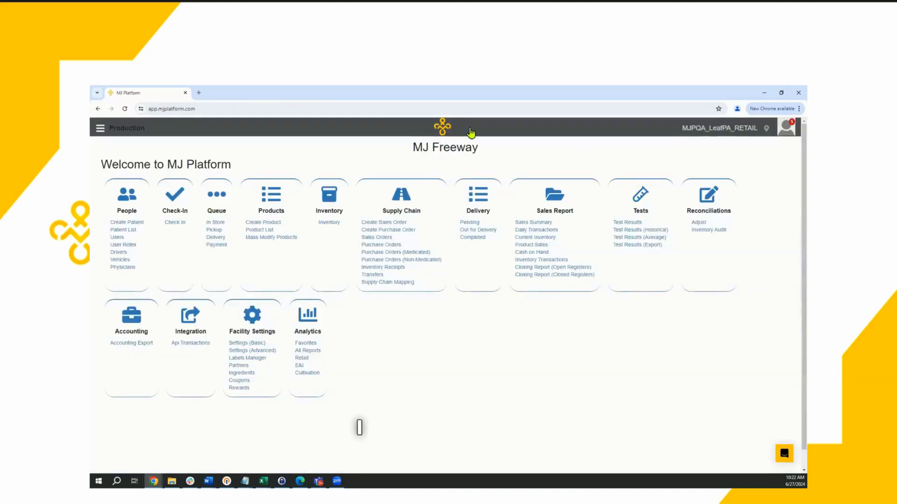
left_click(713, 129)
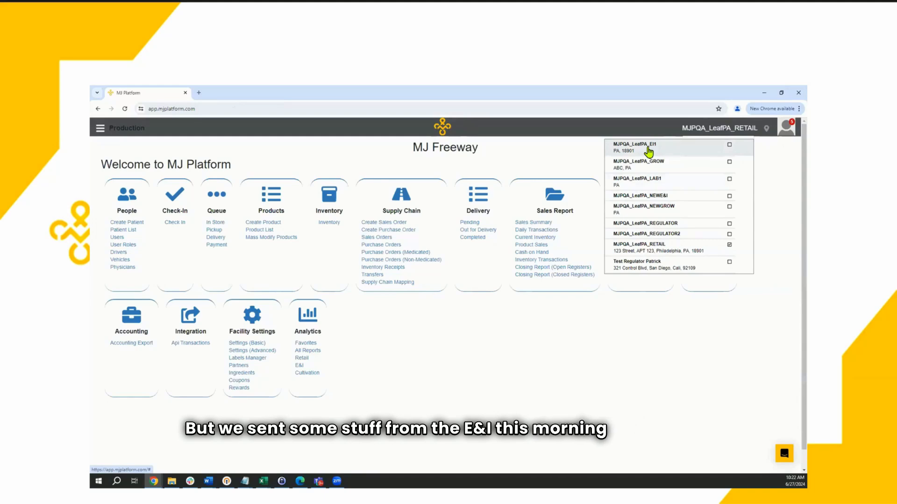
left_click(514, 350)
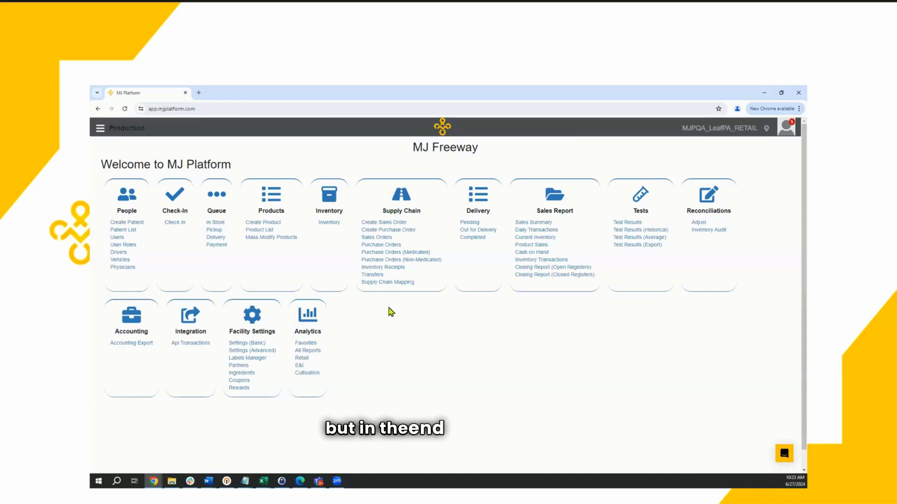
Step: Open the Supply Chain area and look over its outgoing and incoming inventory options
left_click(390, 197)
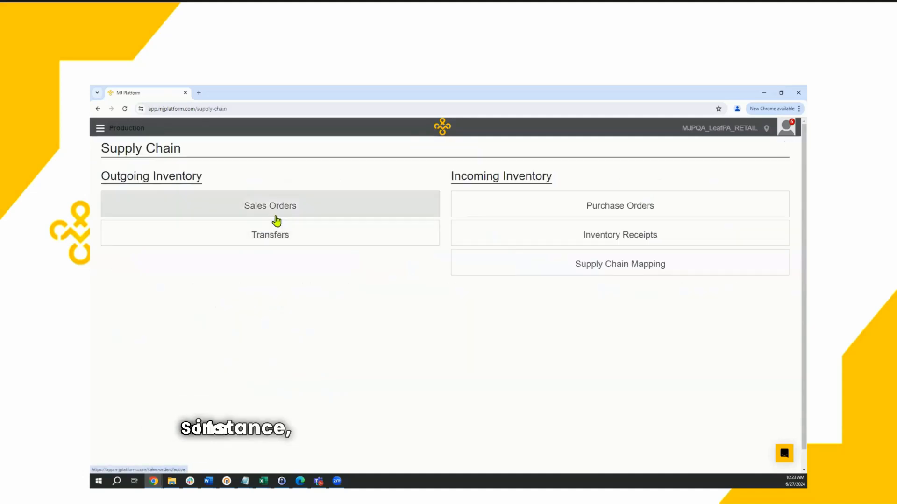
left_click(536, 273)
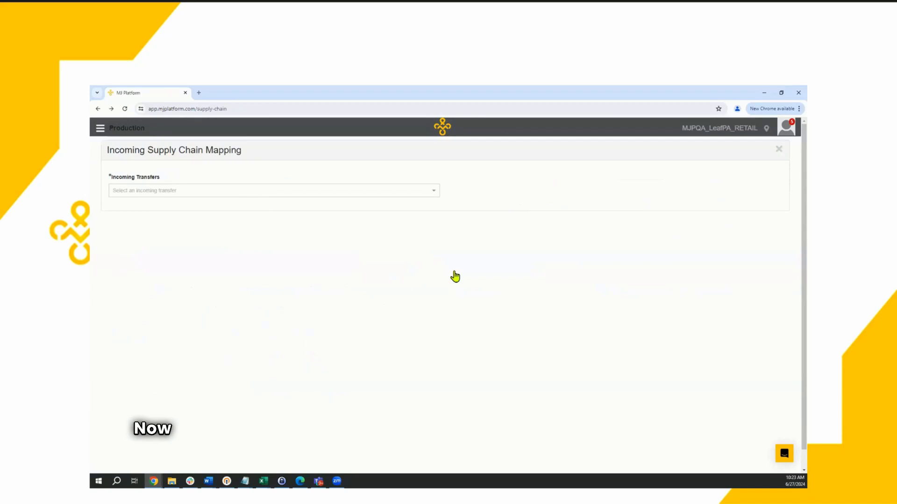
key("alt+Left")
left_click(558, 206)
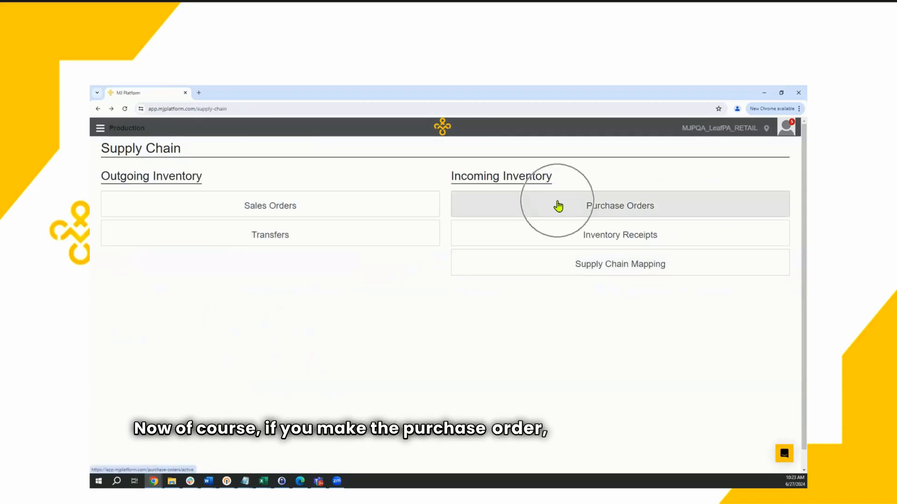
left_click(593, 209)
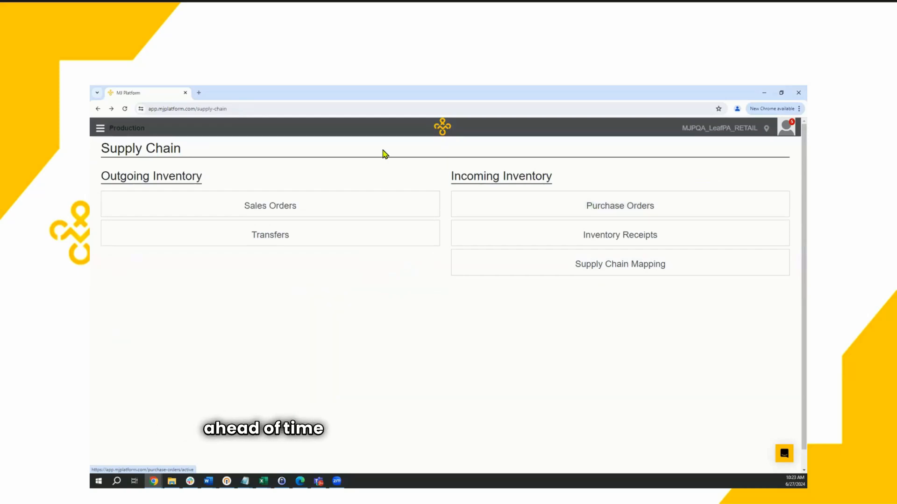
left_click(252, 208)
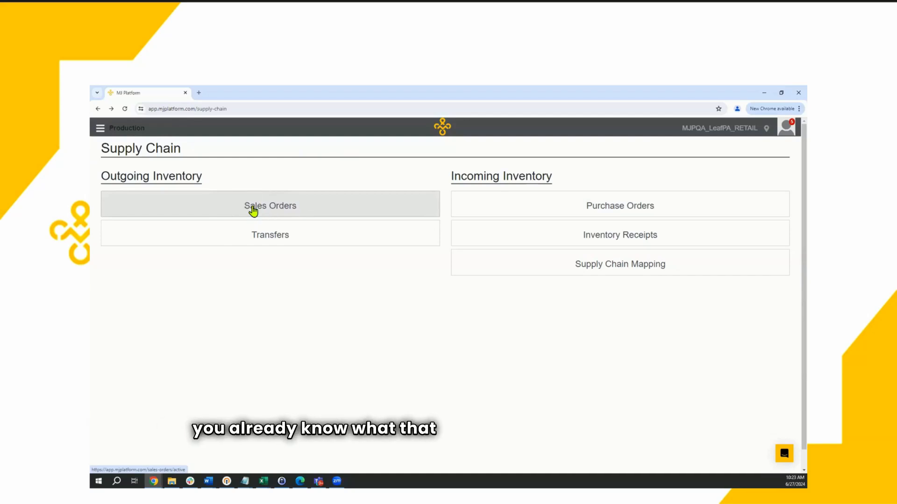
left_click(594, 202)
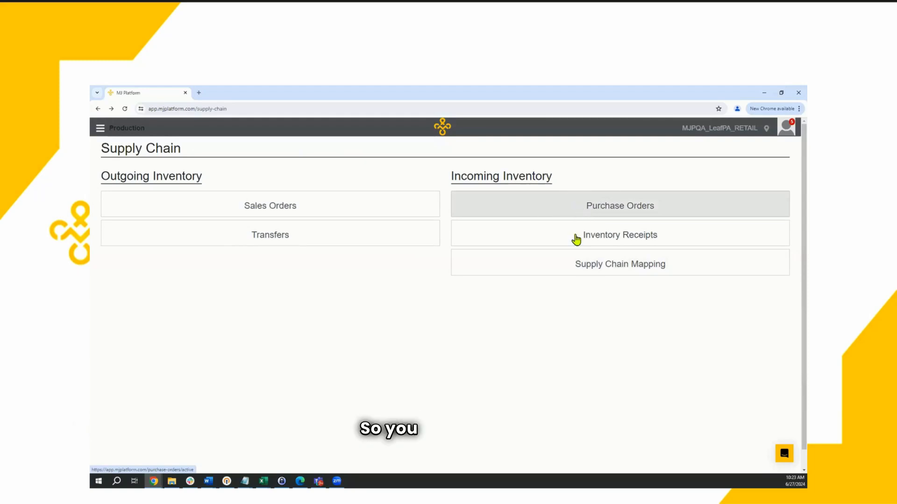
Step: Open Supply Chain Mapping and select the incoming transfer from MJPQA_LeafPA_EI1 dated 06/27/2024
left_click(574, 274)
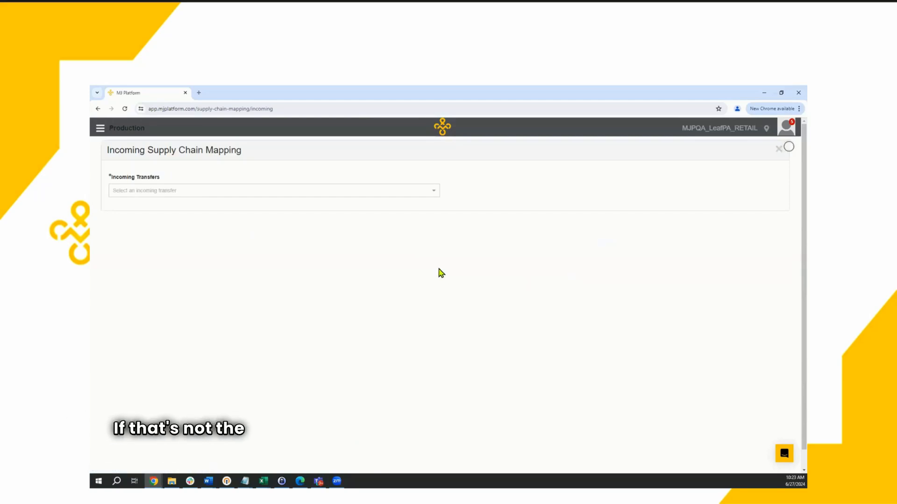
left_click(191, 188)
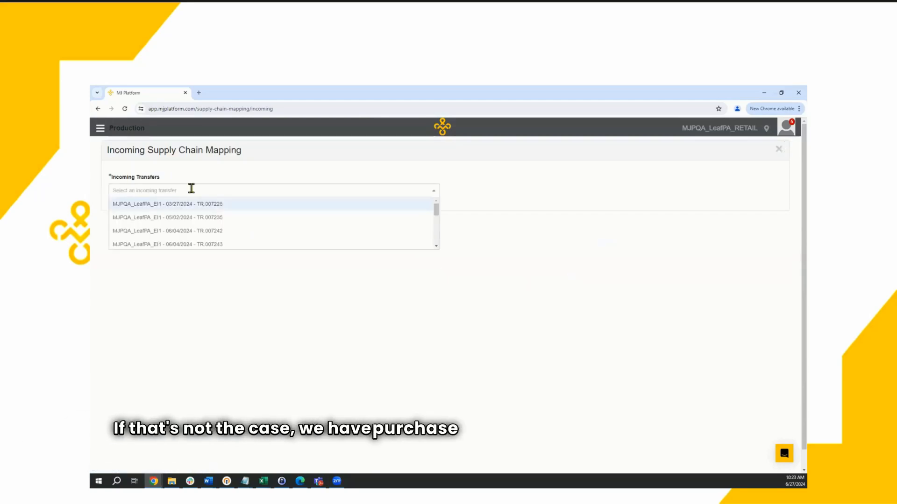
type("0")
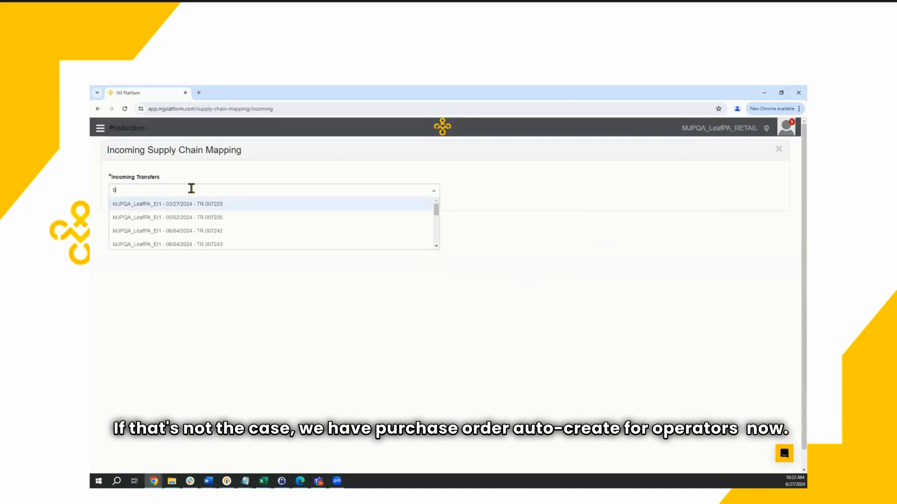
type("6")
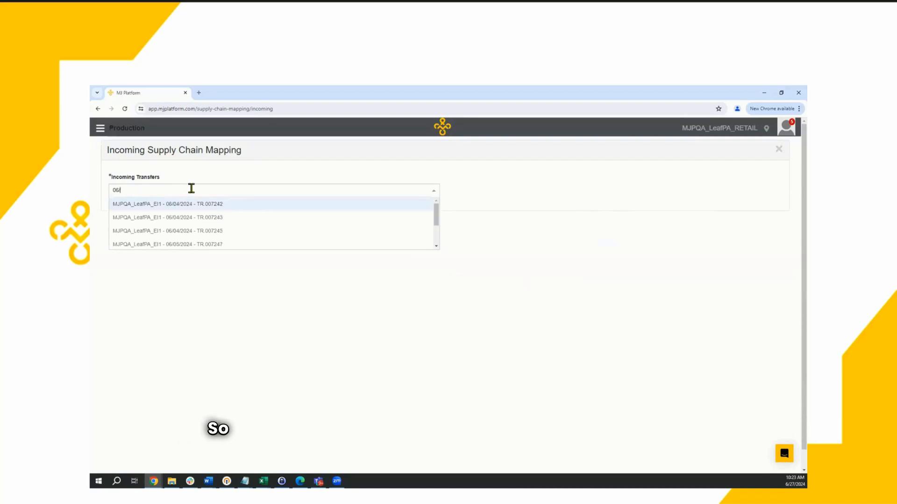
type("/27")
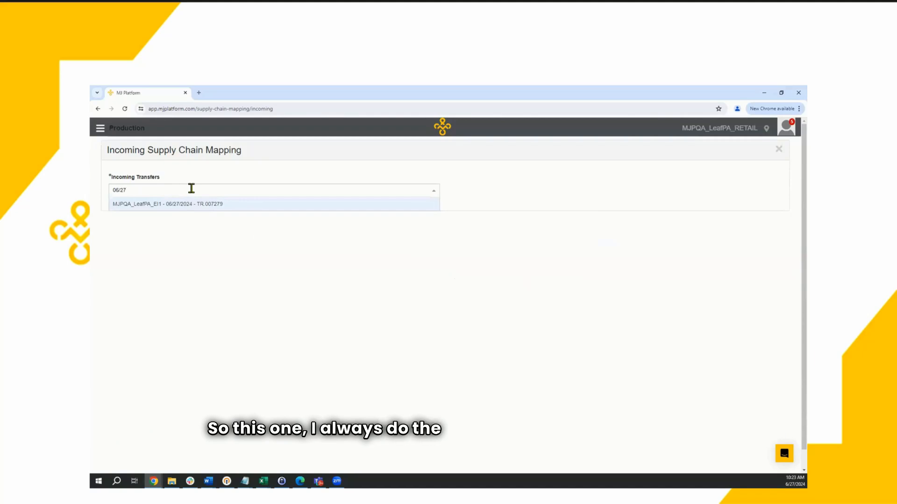
left_click(189, 206)
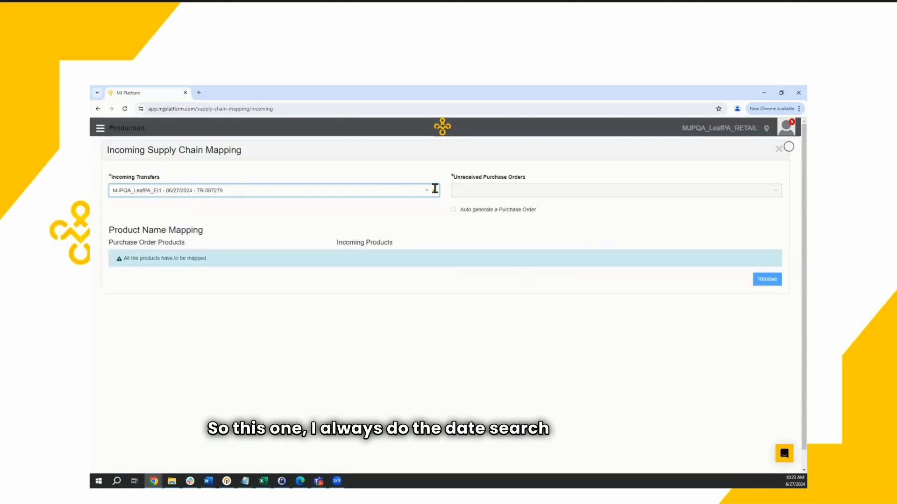
Step: Check the list of unreceived purchase orders and enable auto-generating a purchase order for the transfer
left_click(512, 192)
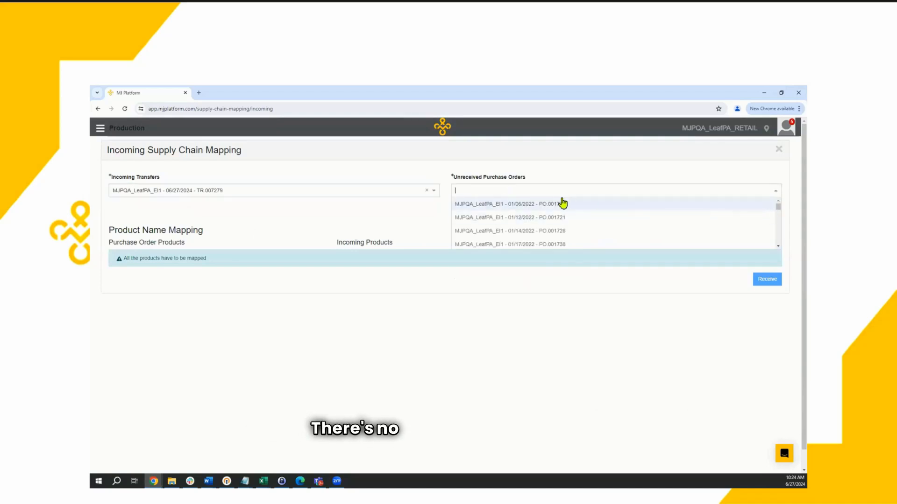
scroll(591, 227, "down", 3)
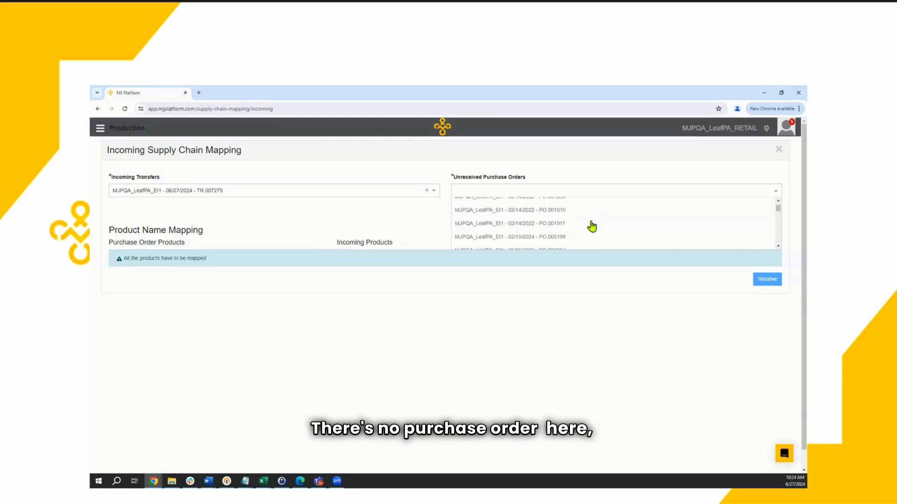
left_click_drag(779, 209, 779, 250)
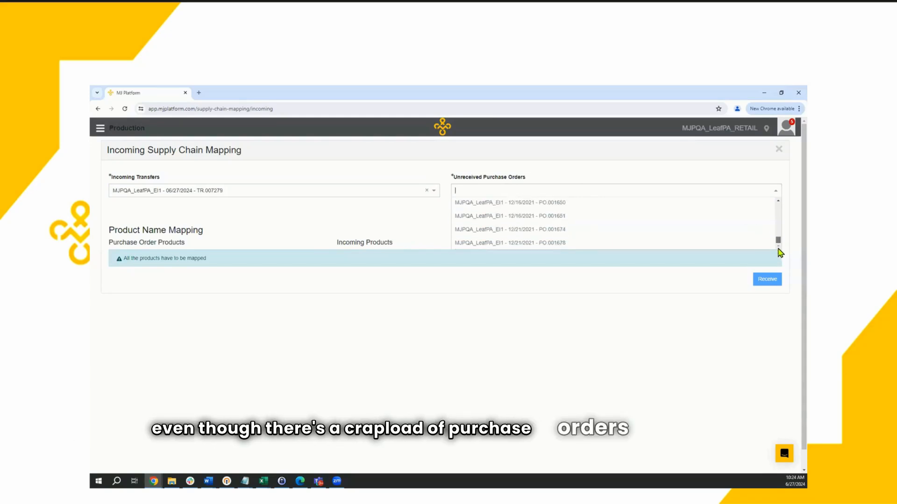
left_click(409, 222)
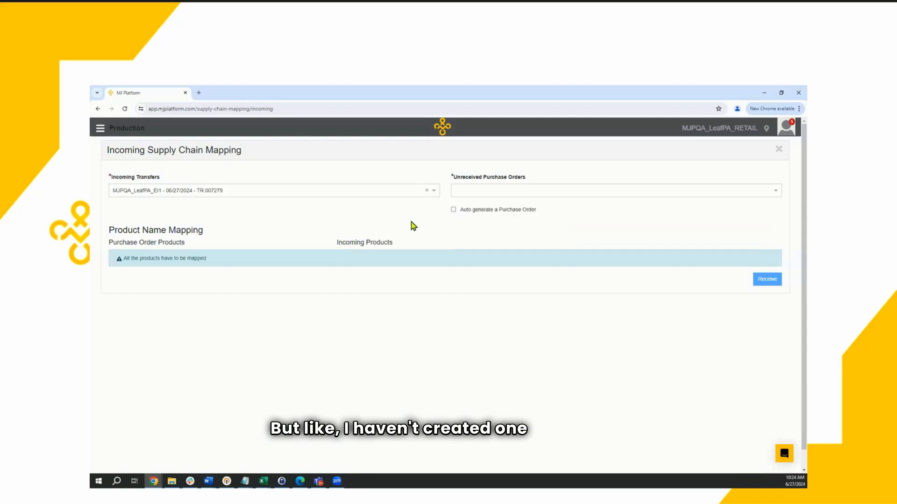
left_click(506, 192)
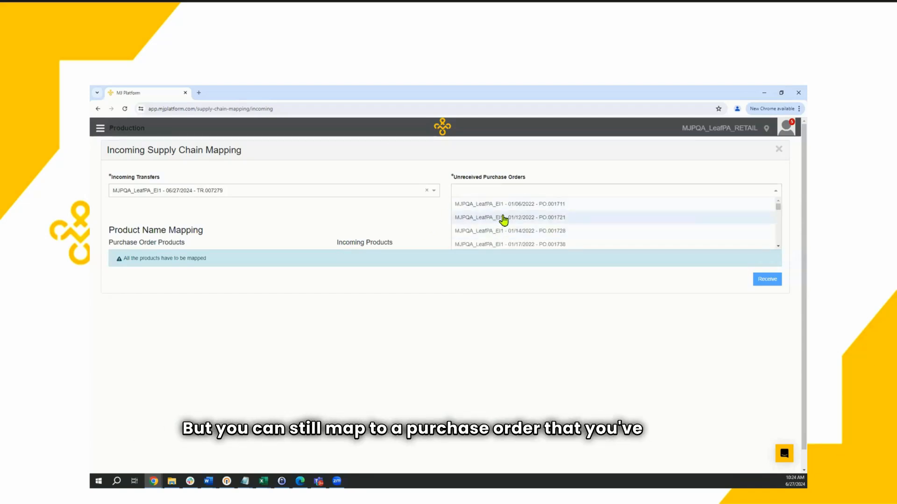
left_click(407, 221)
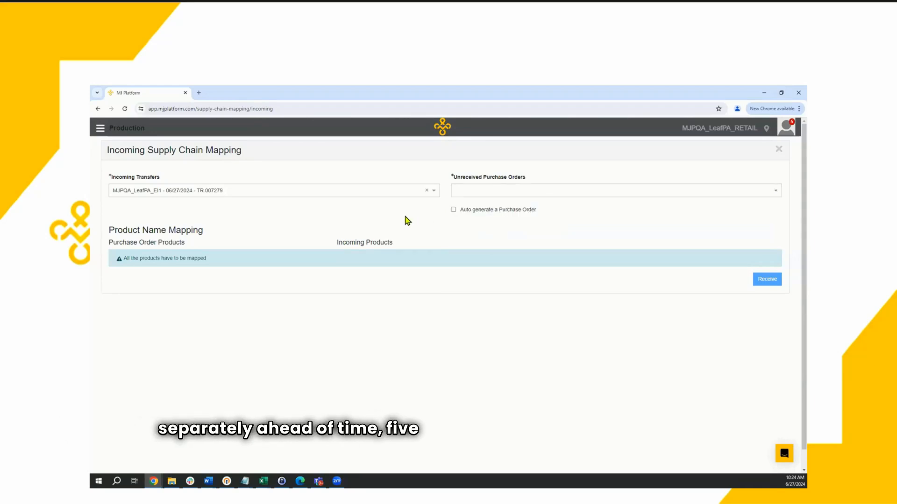
left_click(453, 210)
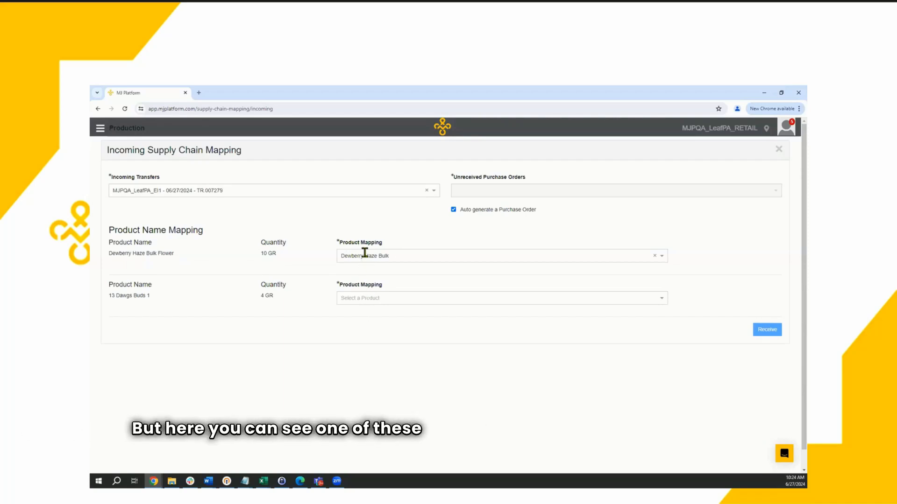
Step: Examine the incoming product names Dewberry Haze Bulk Flower and 13 Dawgs Buds 1 and the product mapping choices for each
left_click_drag(162, 254, 125, 256)
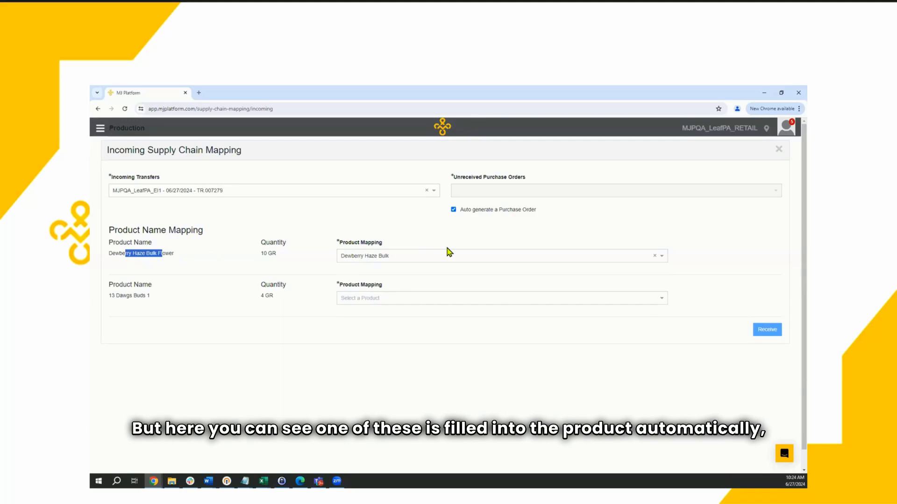
left_click(434, 255)
scroll(443, 285, "down", 1)
left_click(398, 368)
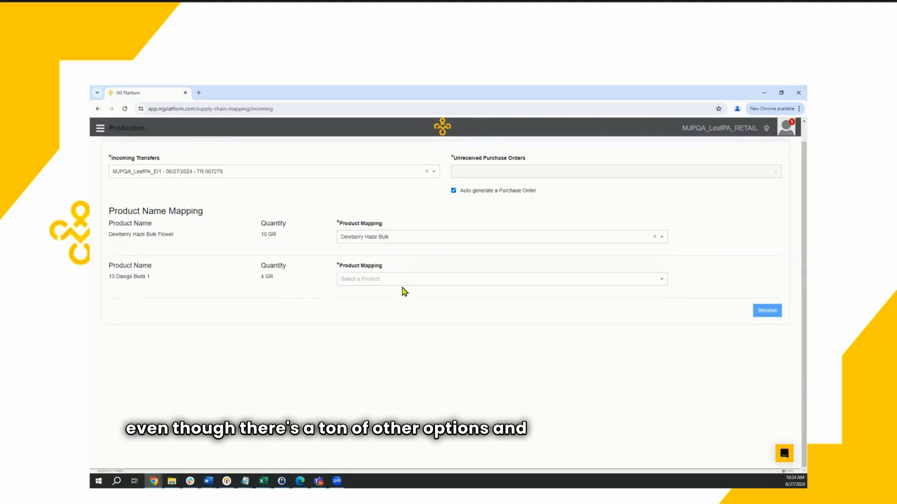
left_click(399, 281)
left_click(228, 350)
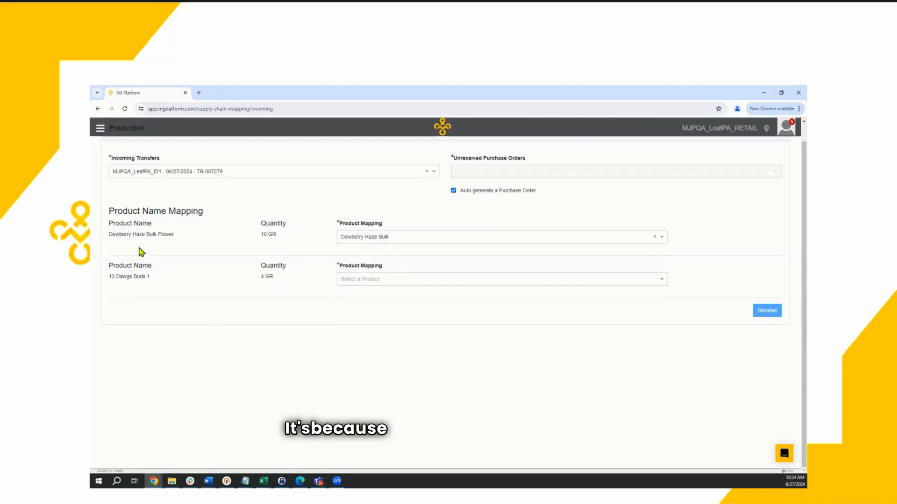
left_click_drag(130, 234, 172, 232)
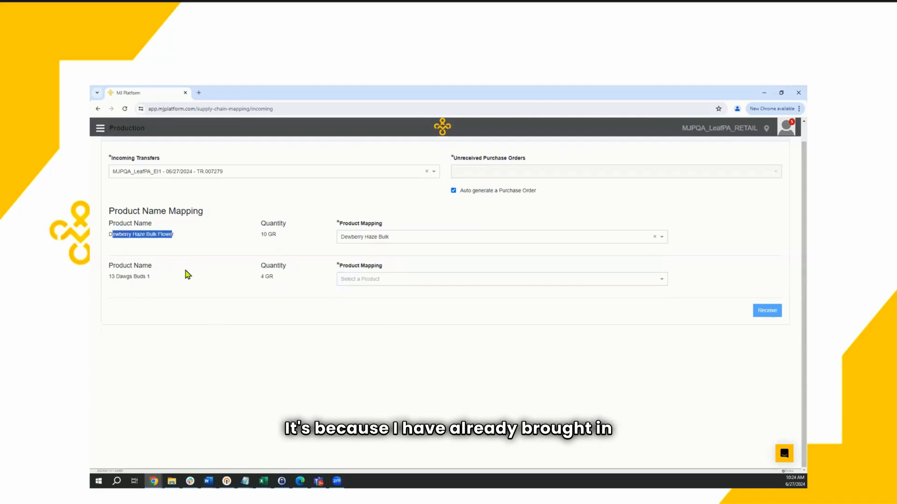
left_click_drag(114, 277, 212, 286)
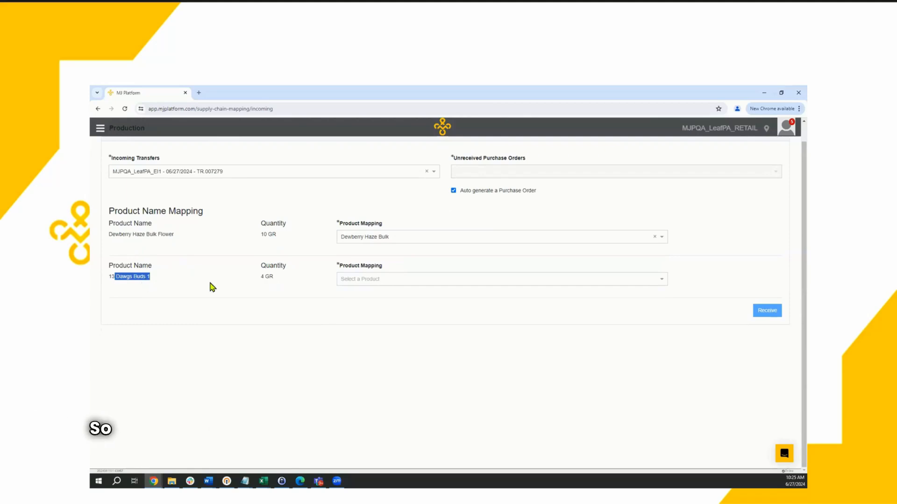
left_click(366, 279)
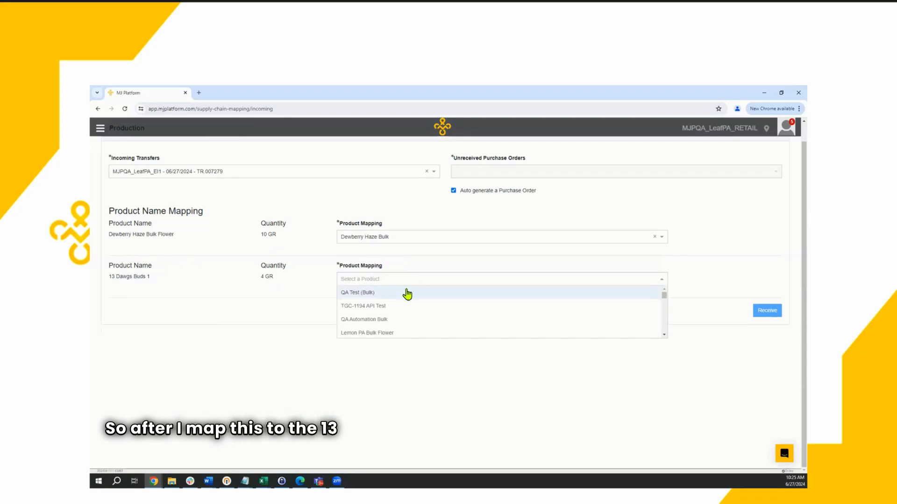
type("13")
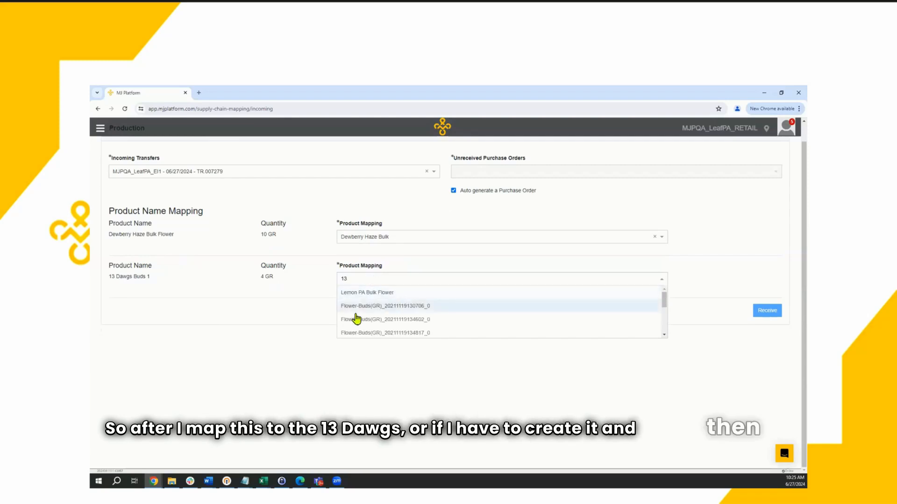
left_click(266, 337)
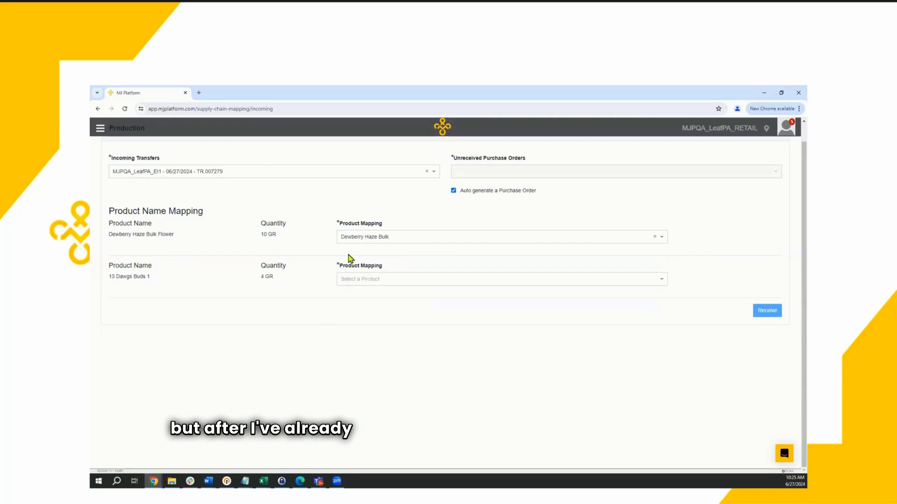
Step: Map the incoming product 13 Dawgs Buds 1 to QA Automation Bulk
left_click(349, 280)
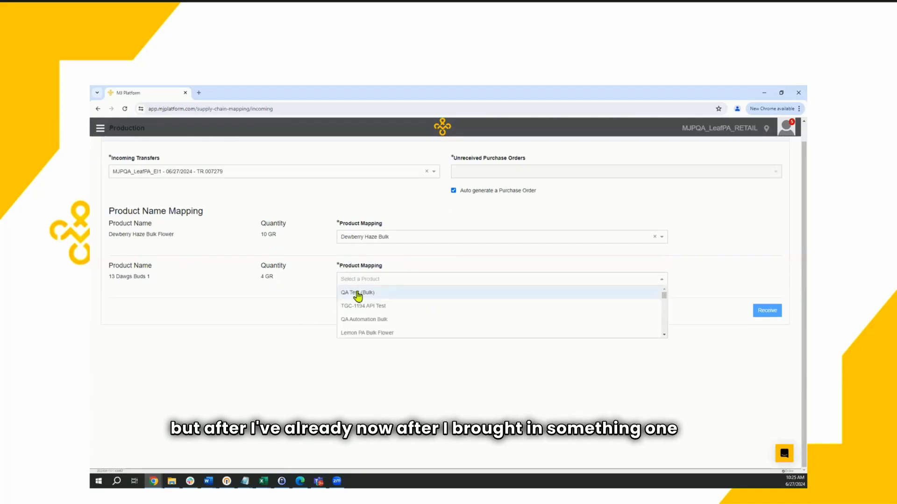
left_click(373, 322)
left_click(382, 327)
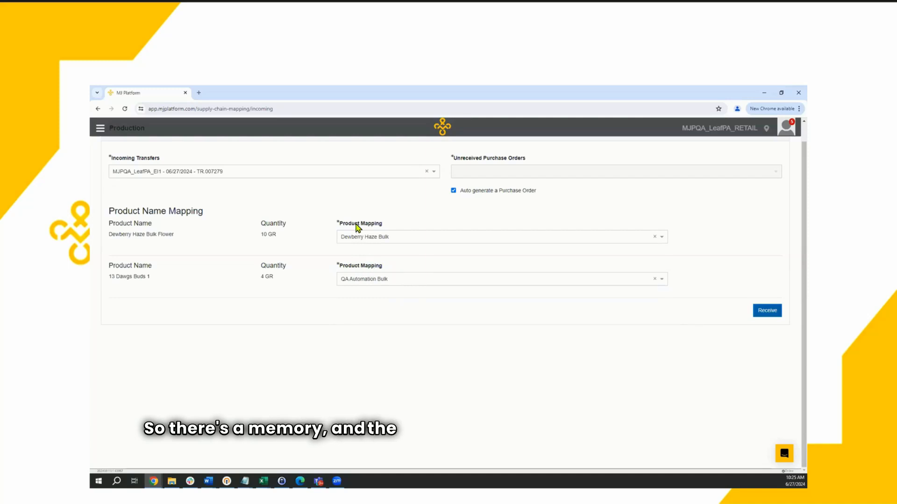
left_click(365, 280)
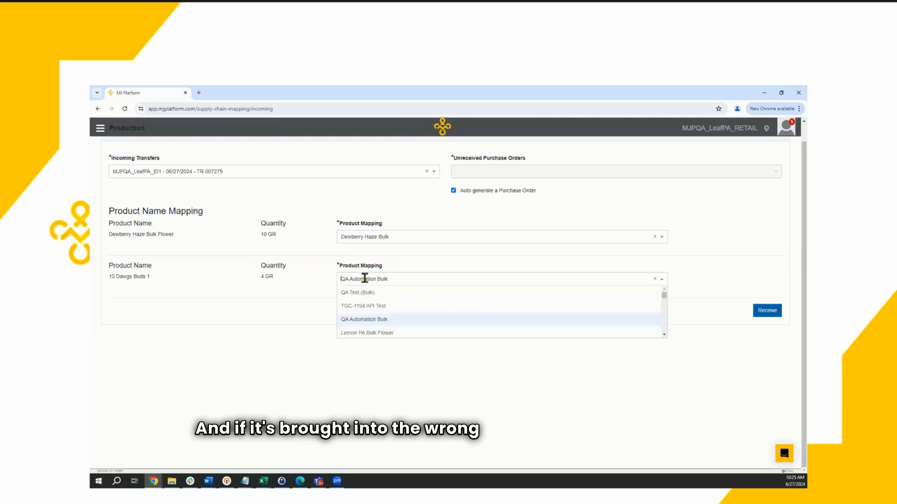
left_click(373, 322)
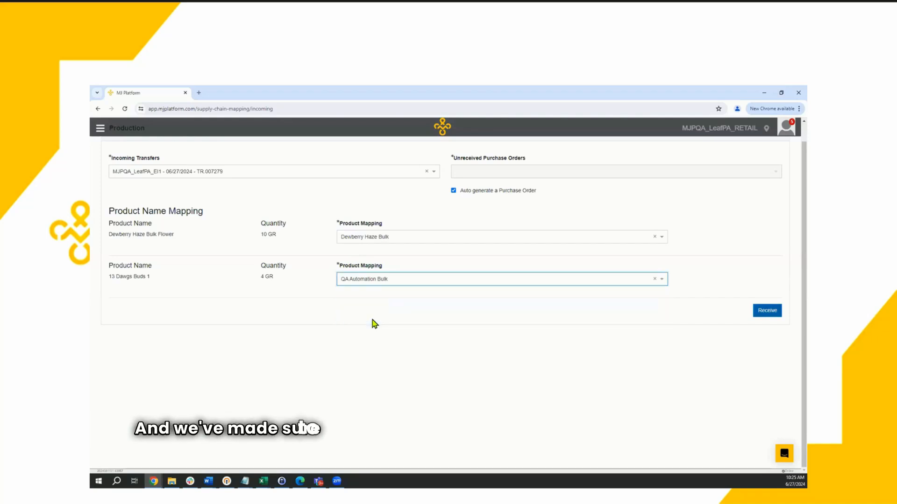
left_click_drag(373, 272, 343, 274)
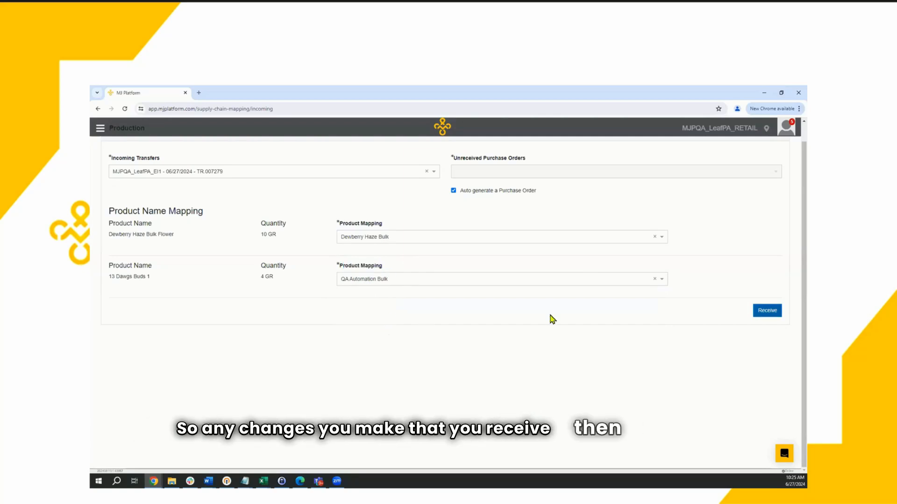
Step: Receive the mapped transfer and apply 0910 Storage location to all packages on the inventory receipt
left_click(770, 313)
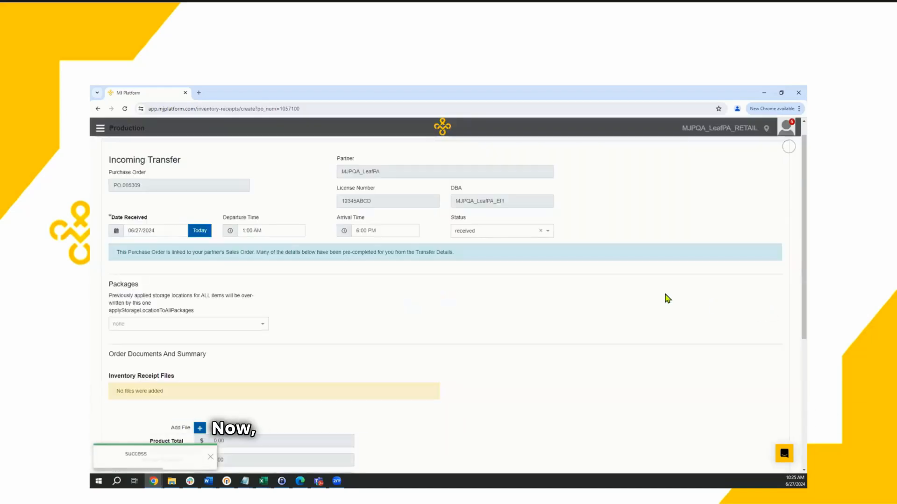
scroll(444, 322, "down", 2)
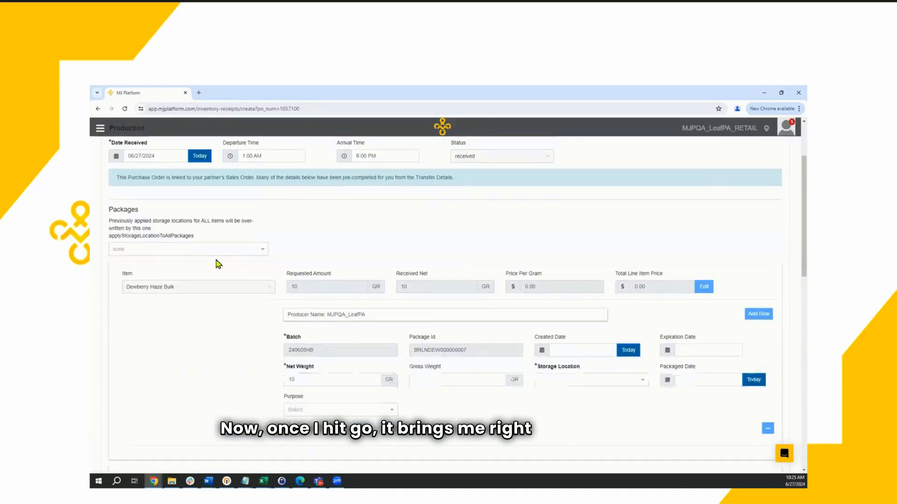
left_click(187, 249)
left_click(169, 301)
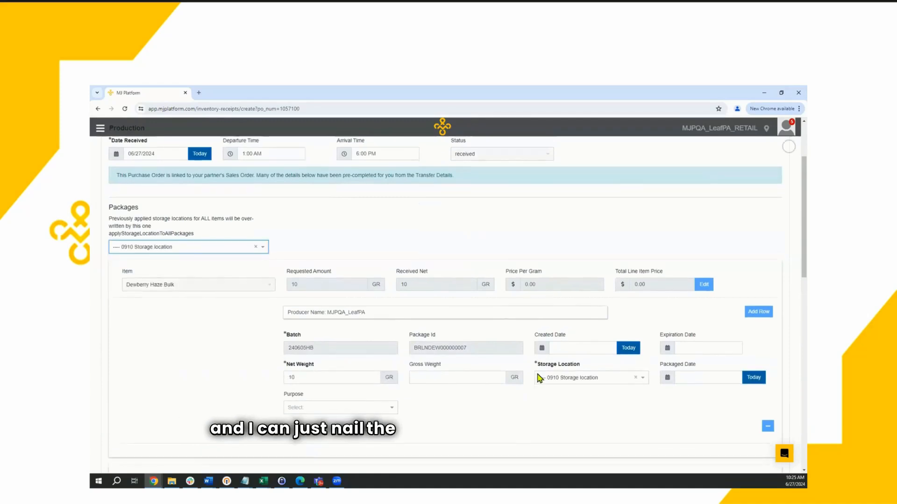
scroll(537, 374, "down", 8)
scroll(468, 340, "up", 12)
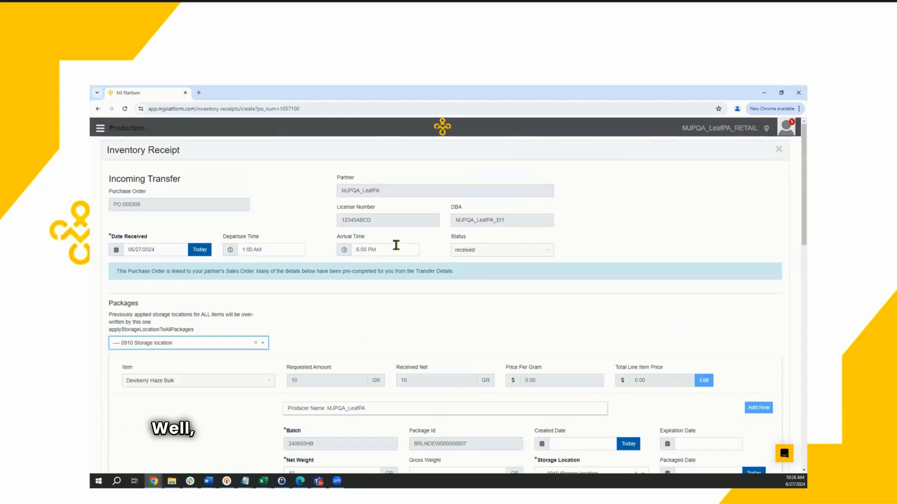
Step: Open the Supply Chain purchase orders, sort them by descending purchase order number, and select the MJPQA_LeafPA 06/27/2024 order
left_click(442, 126)
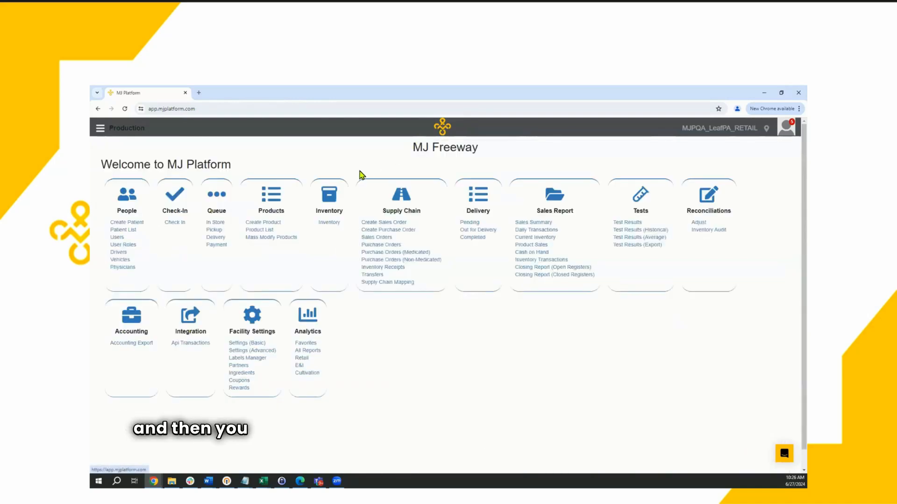
left_click(409, 206)
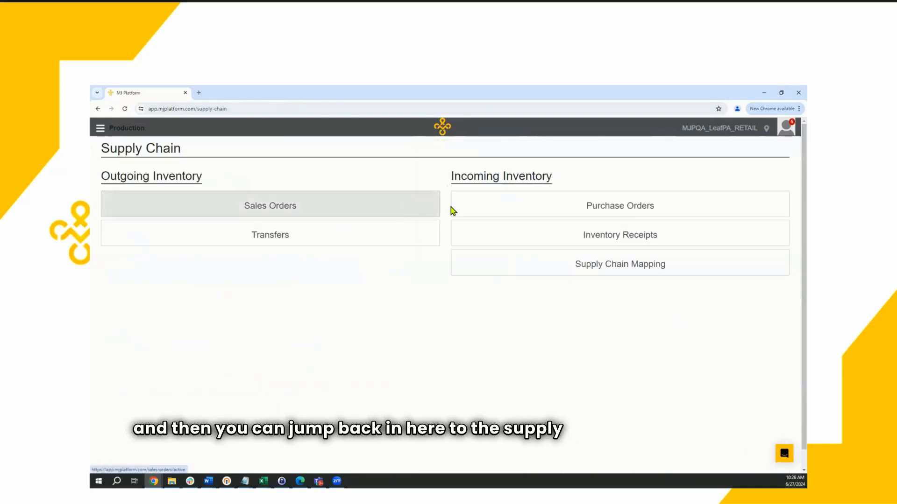
left_click(504, 215)
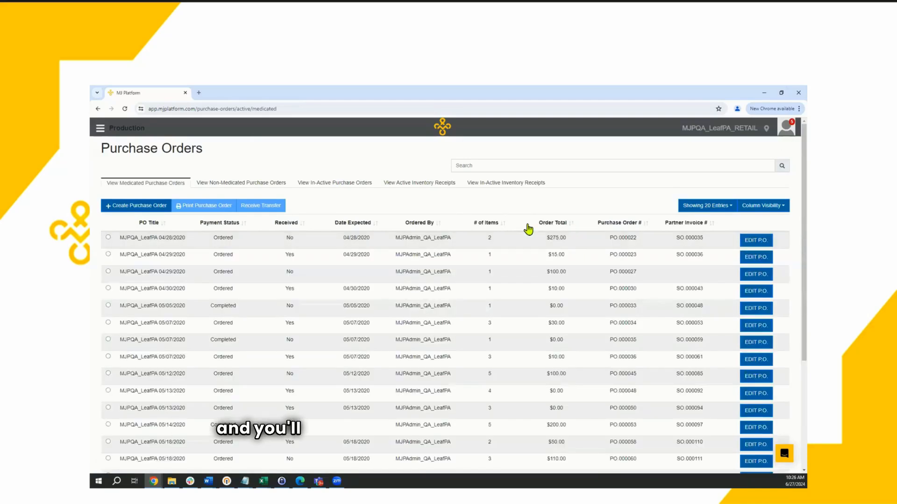
left_click(638, 225)
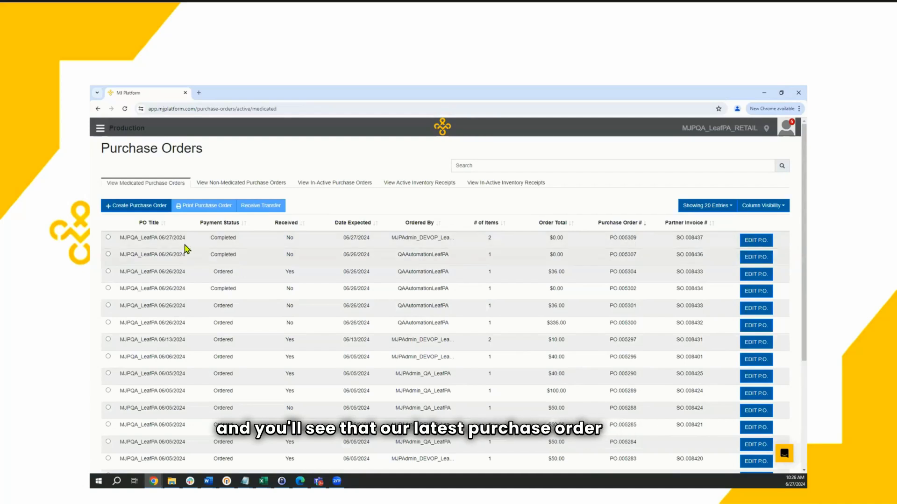
left_click_drag(155, 238, 186, 238)
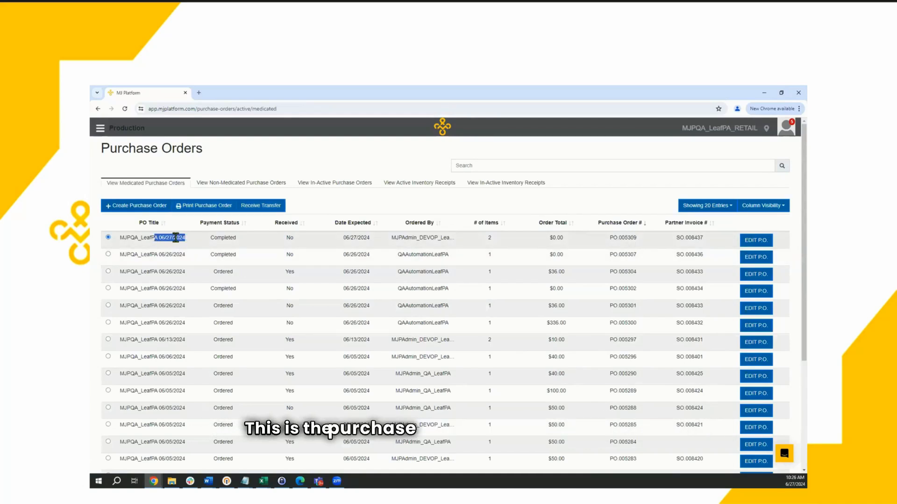
Step: Open the MJPQA_LeafPA 06/27/2024 purchase order for modification and review its order items, line item pricing, payment information and save options
left_click(756, 240)
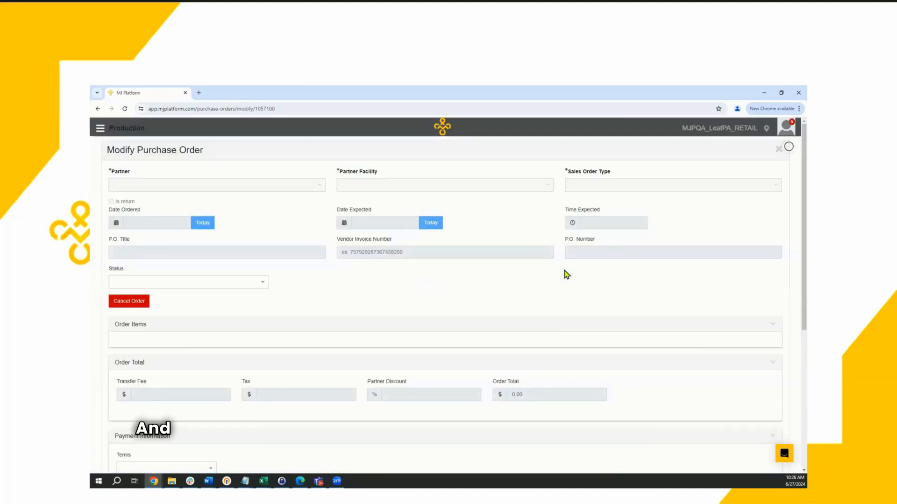
scroll(566, 274, "down", 2)
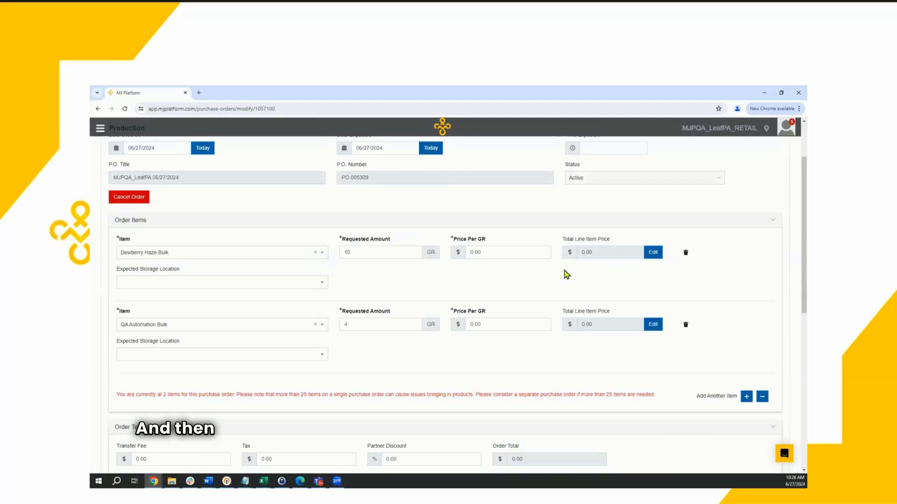
left_click(651, 252)
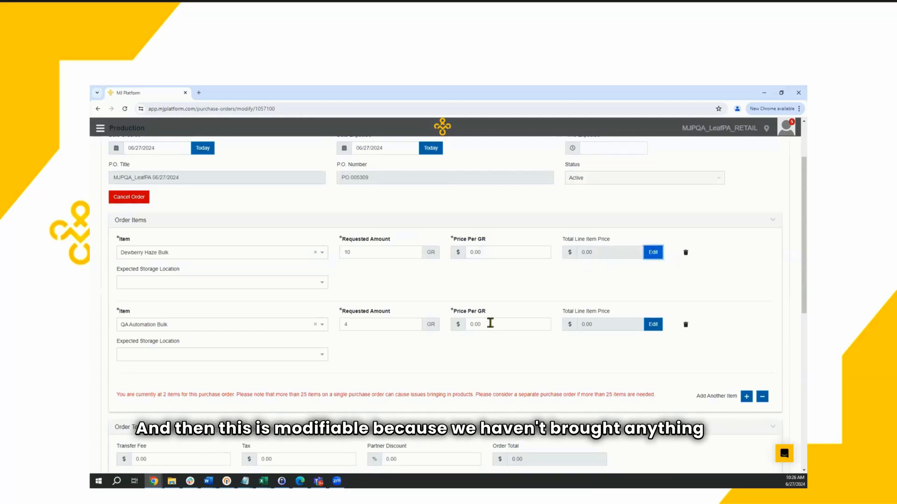
scroll(490, 323, "down", 8)
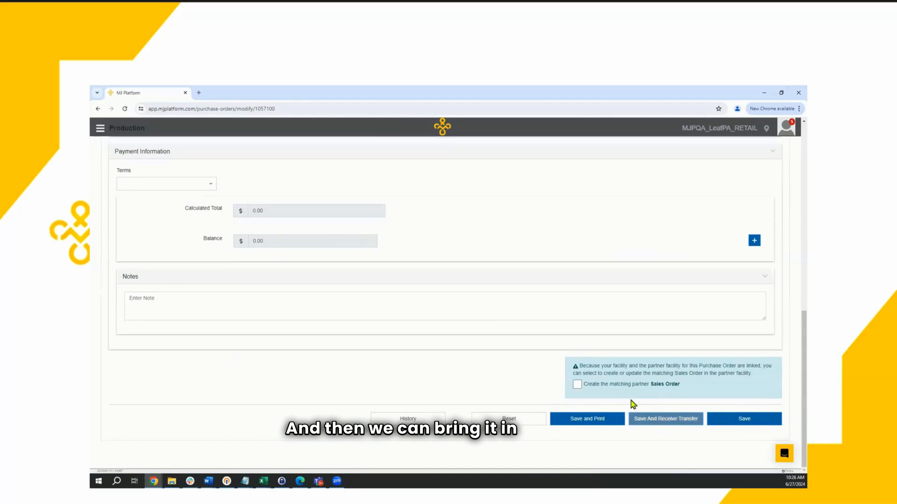
scroll(424, 299, "up", 10)
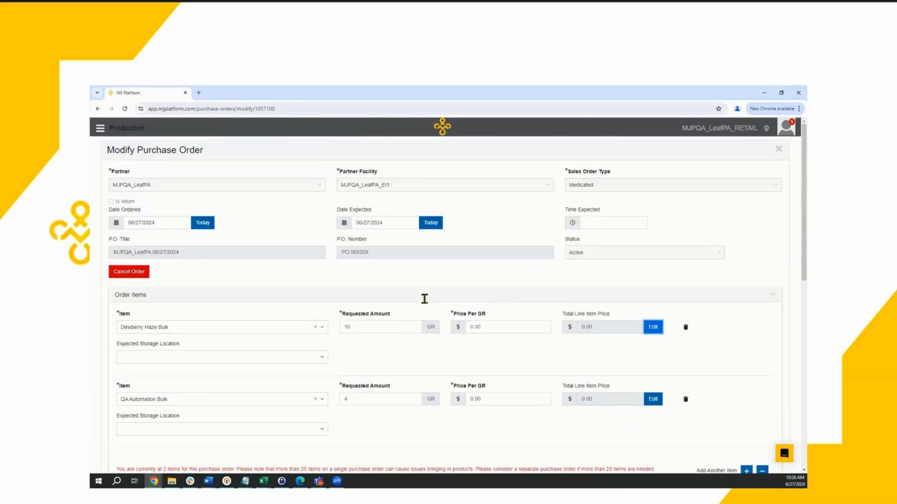